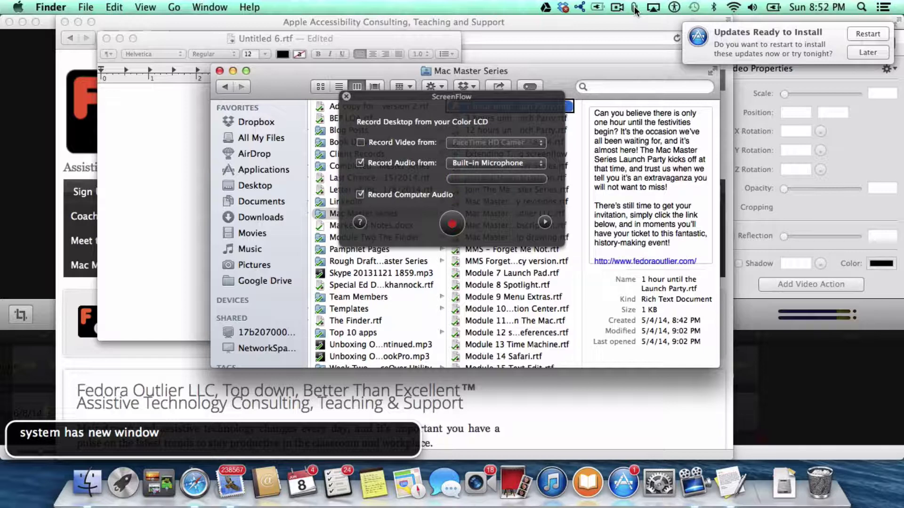
- Browse CopyClip's saved clippings down to Preferences, then dismiss the list without choosing anything
{"action": "key", "text": "ctrl+alt+m"}
{"action": "key", "text": "ctrl+alt+m"}
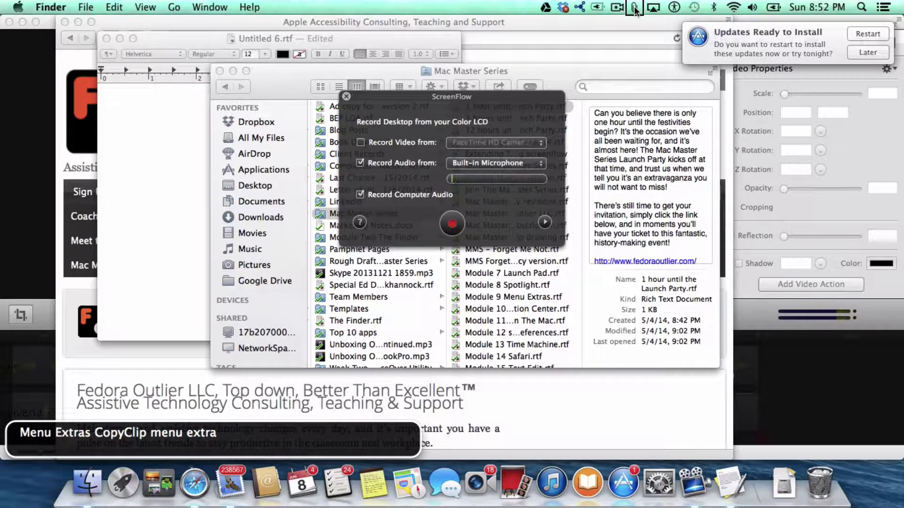
{"action": "left_click", "coordinate": [635, 8]}
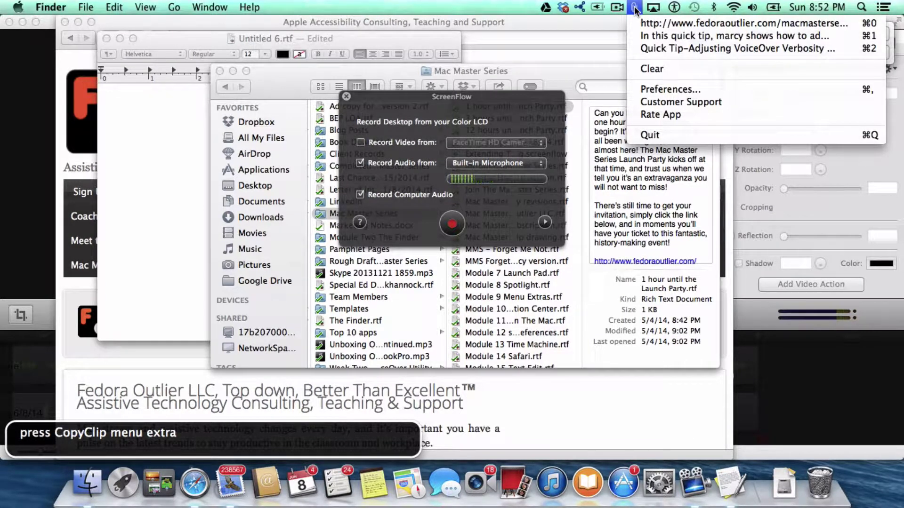
{"action": "key", "text": "Down"}
{"action": "key", "text": "Down"}
{"action": "key", "text": "Down"}
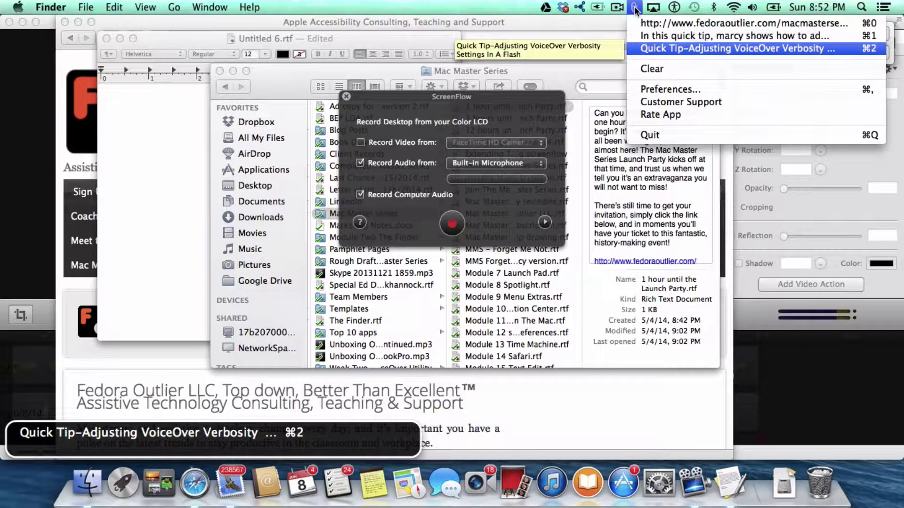
{"action": "key", "text": "Down"}
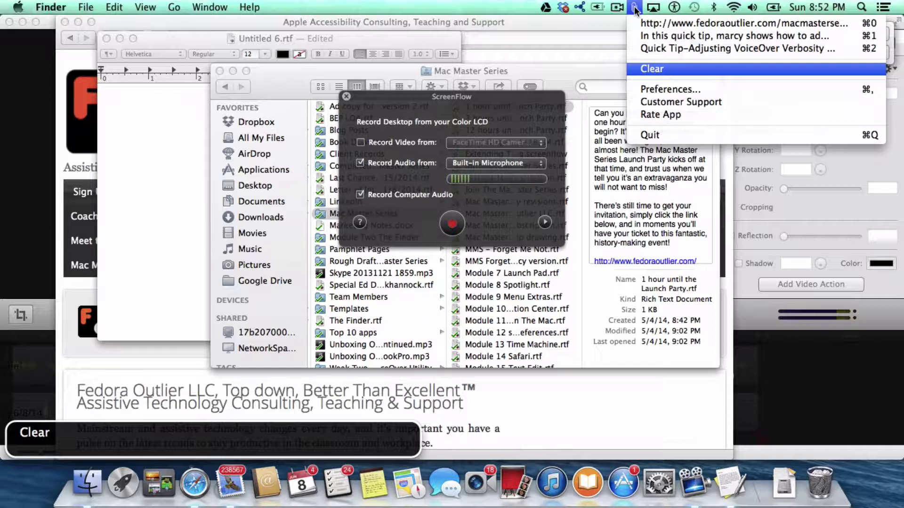
{"action": "key", "text": "Down"}
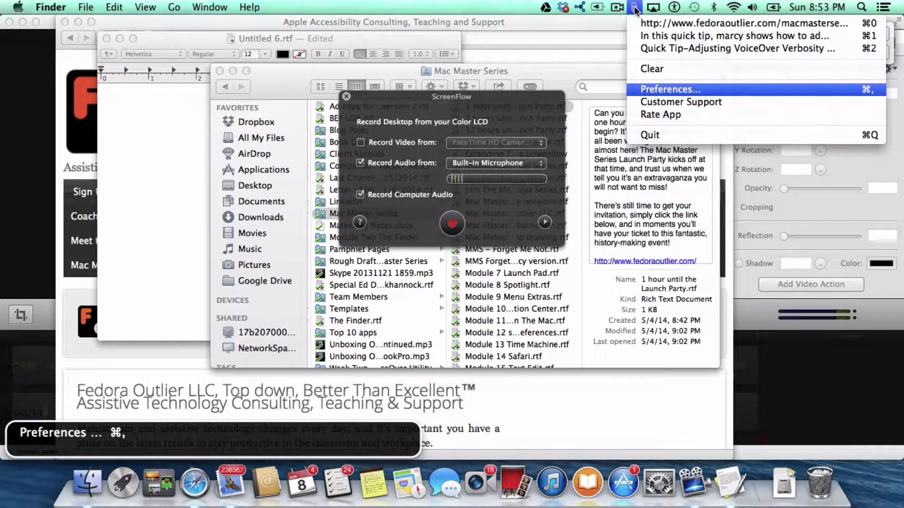
{"action": "key", "text": "Escape"}
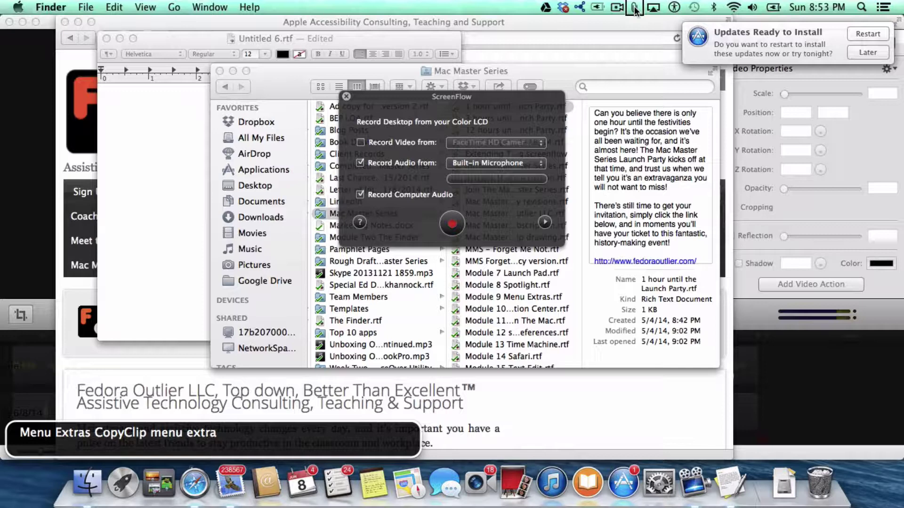
{"action": "key", "text": "Escape"}
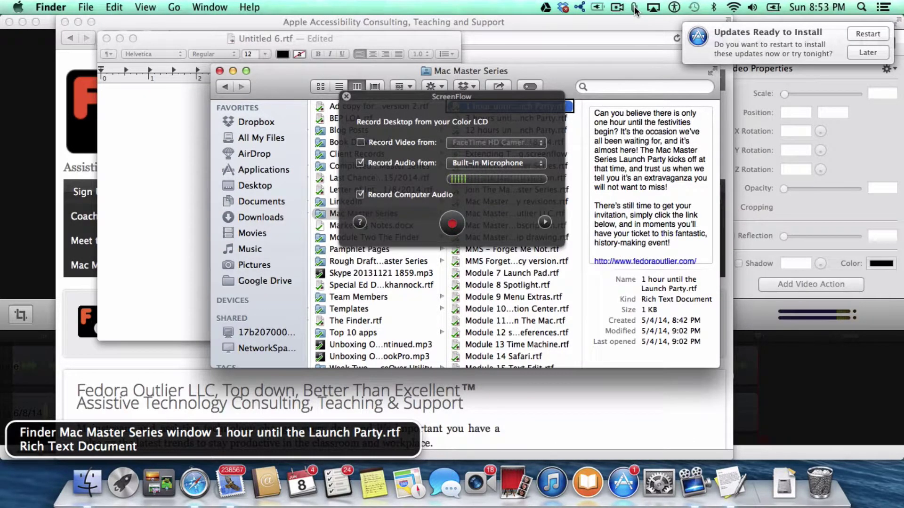
- Type 'Join us for the Mac Master Series!' in the blank TextEdit document and copy it
{"action": "key", "text": "super+Tab"}
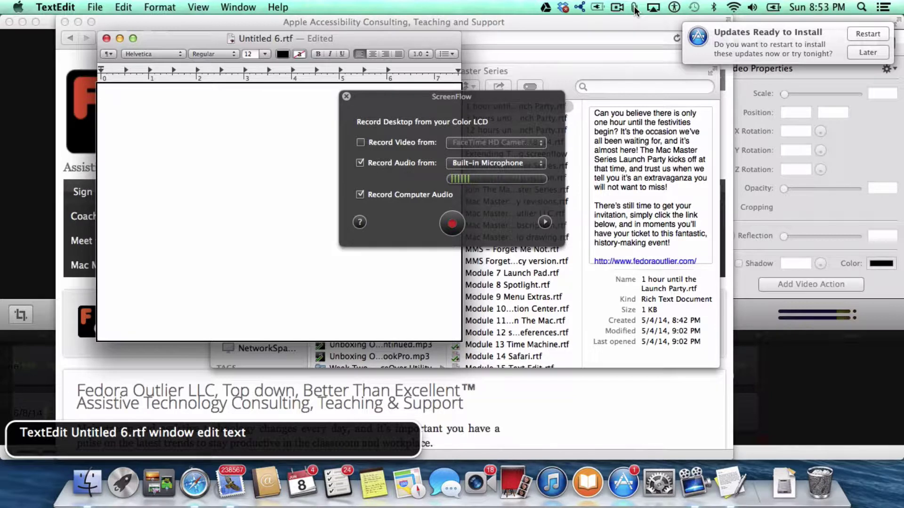
{"action": "type", "text": "Joi"}
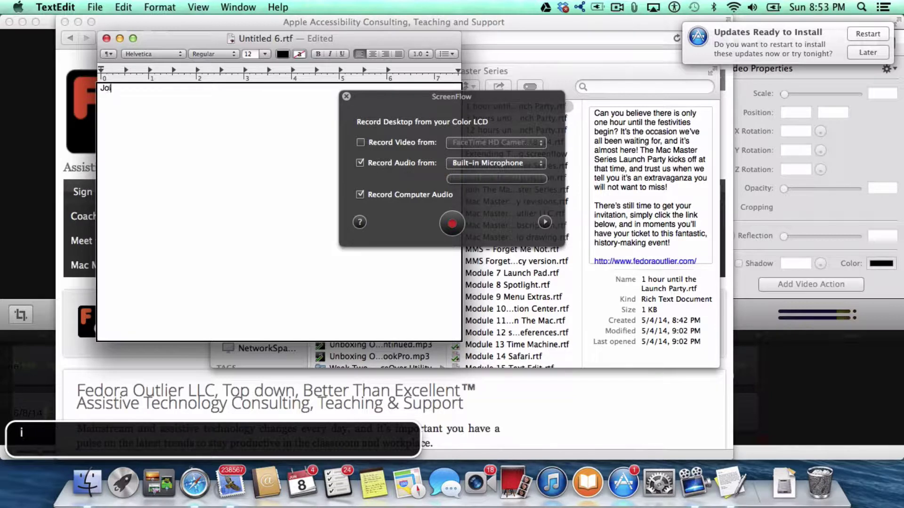
{"action": "type", "text": "n us for the "}
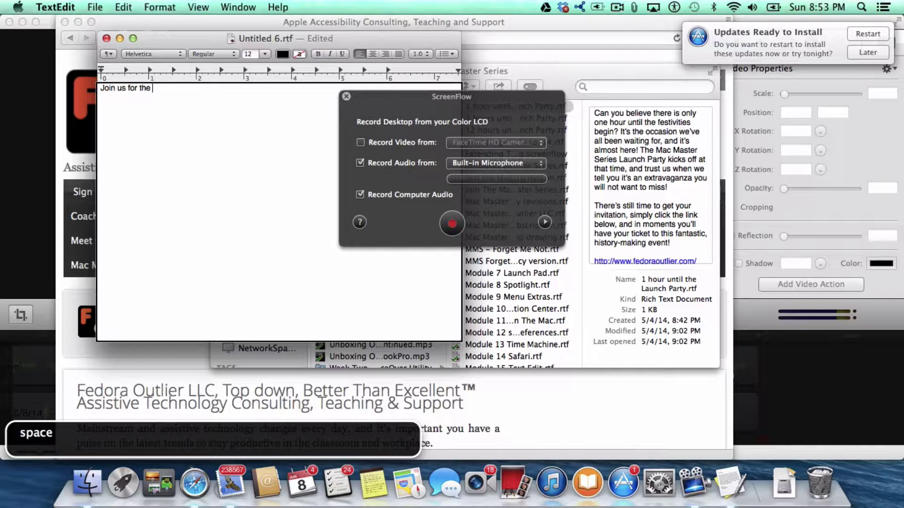
{"action": "type", "text": "Mac Master Series!"}
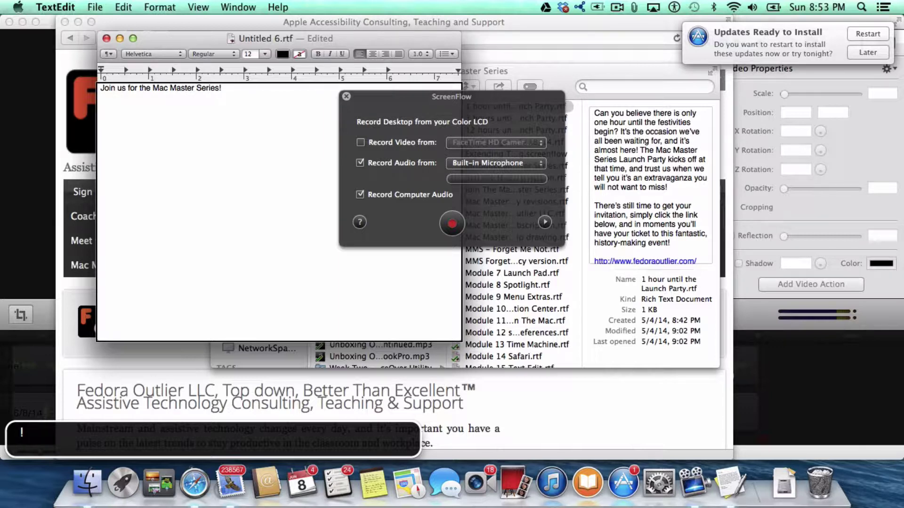
{"action": "key", "text": "Up"}
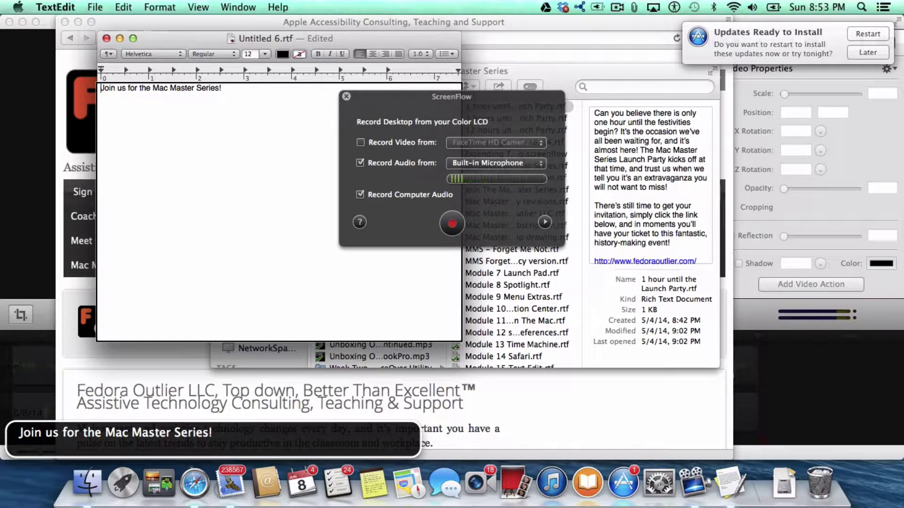
{"action": "key", "text": "super+a"}
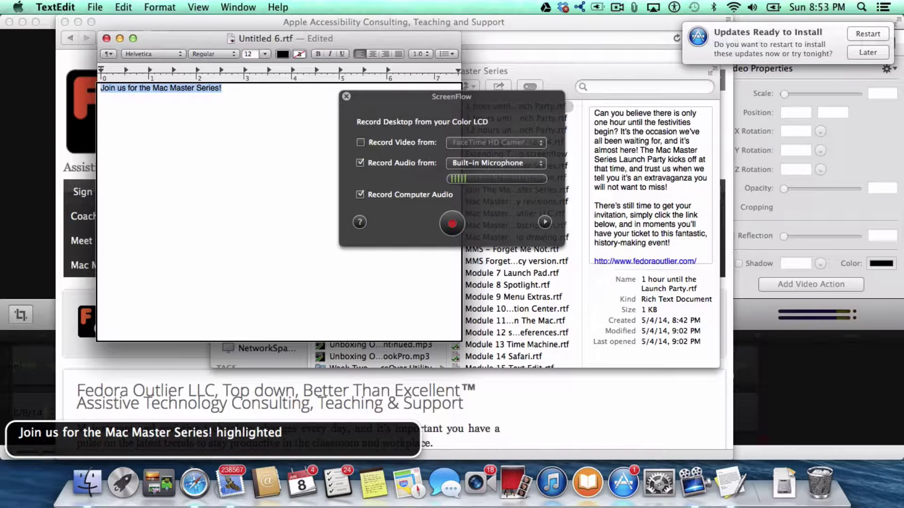
{"action": "key", "text": "super+c"}
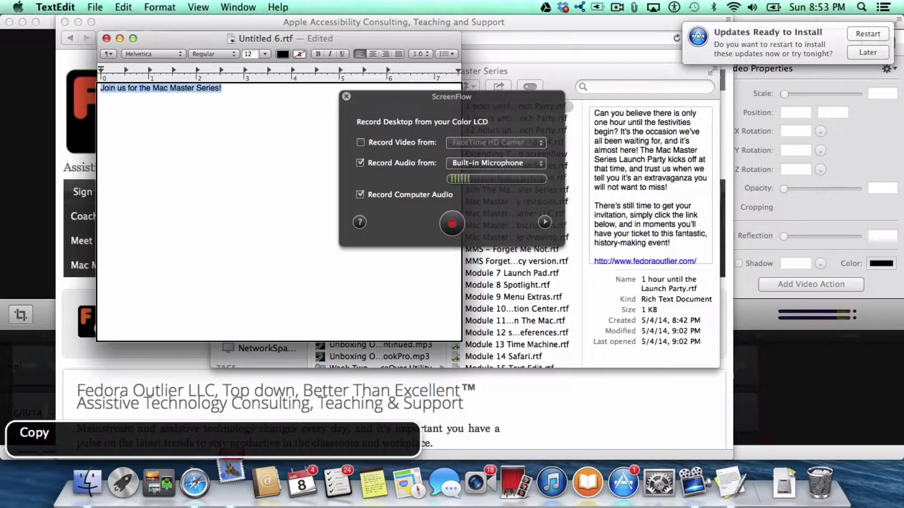
{"action": "key", "text": "super+Tab"}
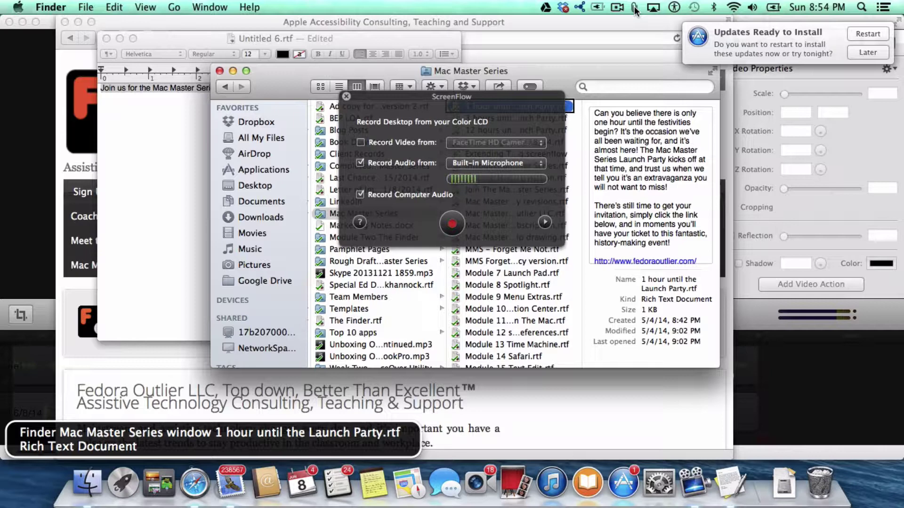
{"action": "key", "text": "ctrl+alt+m"}
{"action": "key", "text": "ctrl+alt+m"}
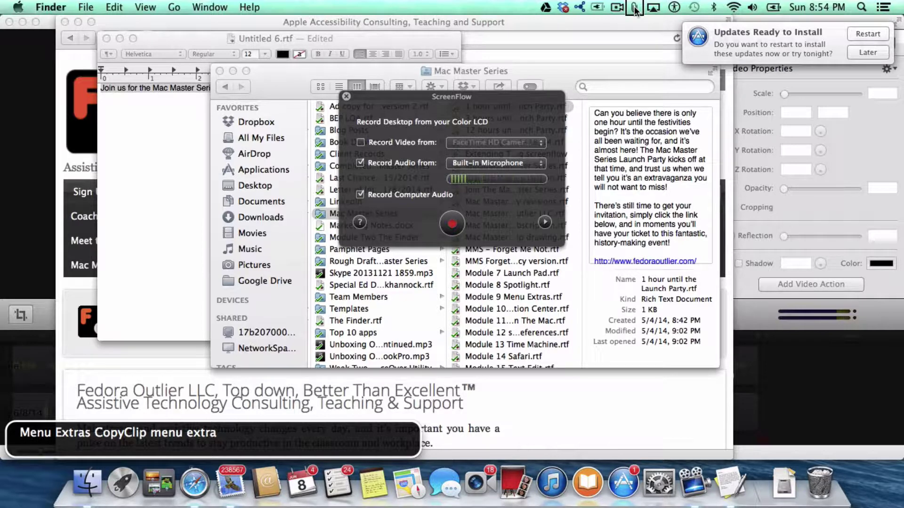
{"action": "key", "text": "ctrl+alt+space"}
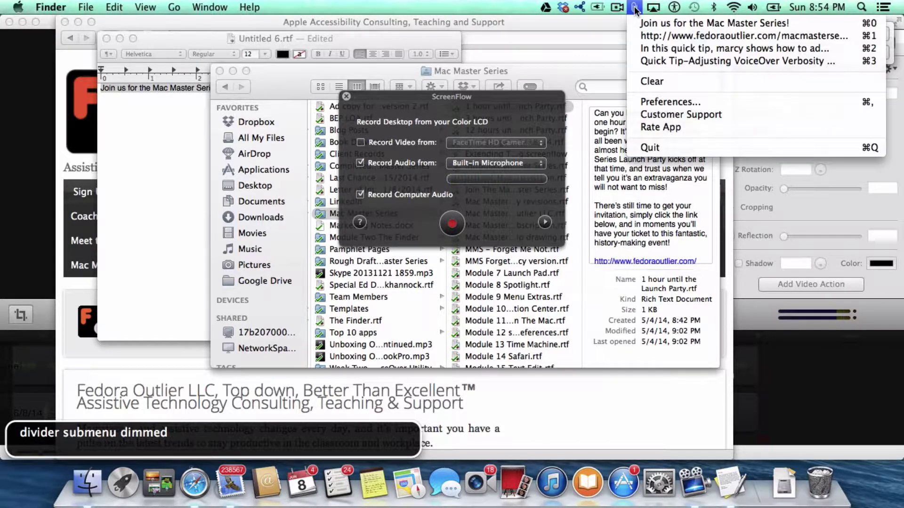
{"action": "key", "text": "Down"}
{"action": "key", "text": "Down"}
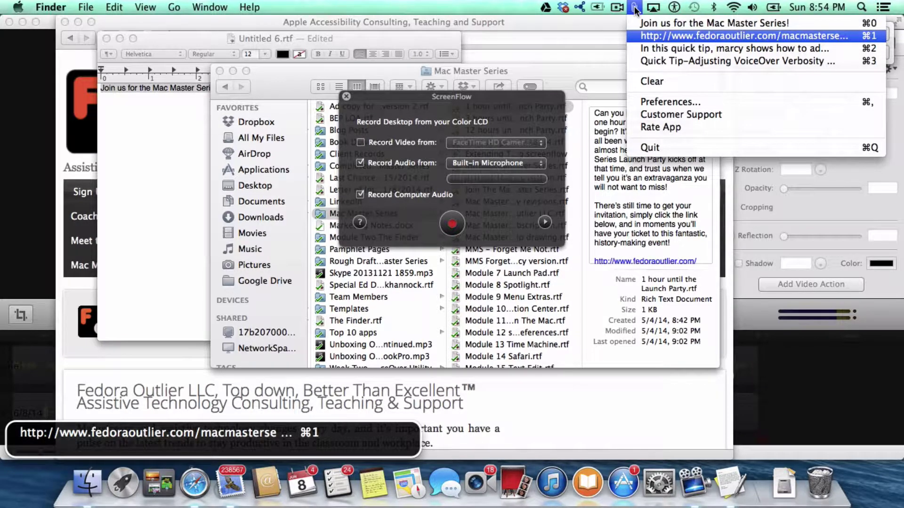
{"action": "key", "text": "Up"}
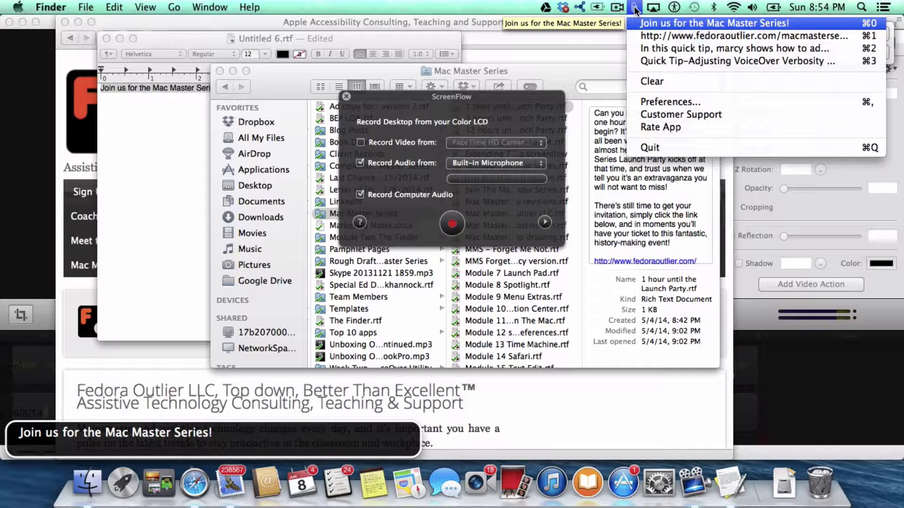
{"action": "key", "text": "Down"}
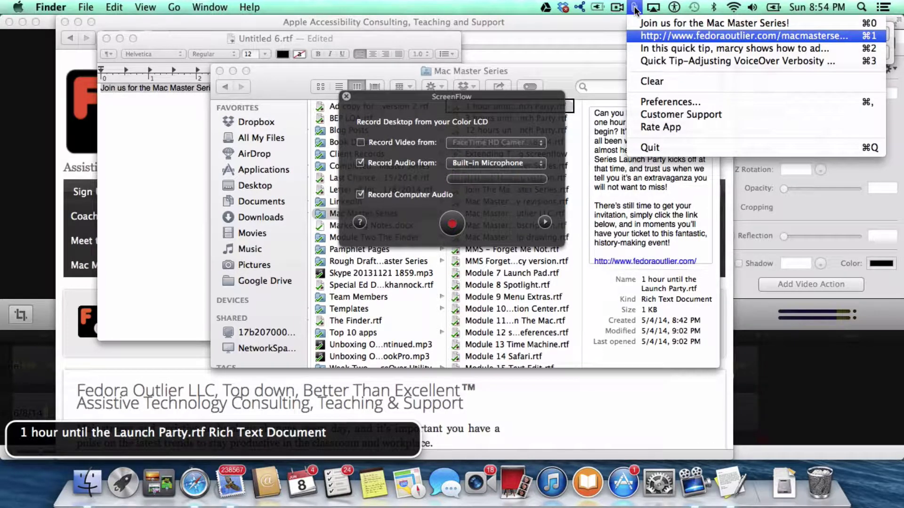
{"action": "key", "text": "Down"}
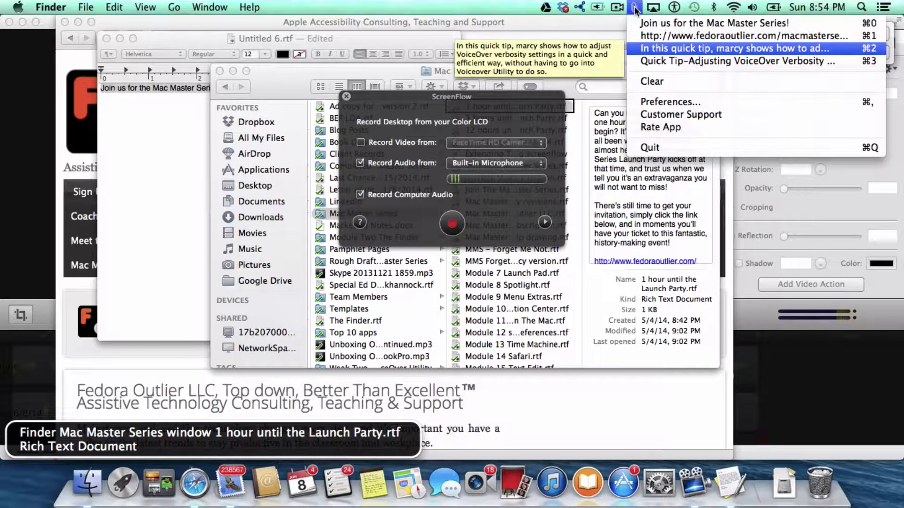
{"action": "key", "text": "Escape"}
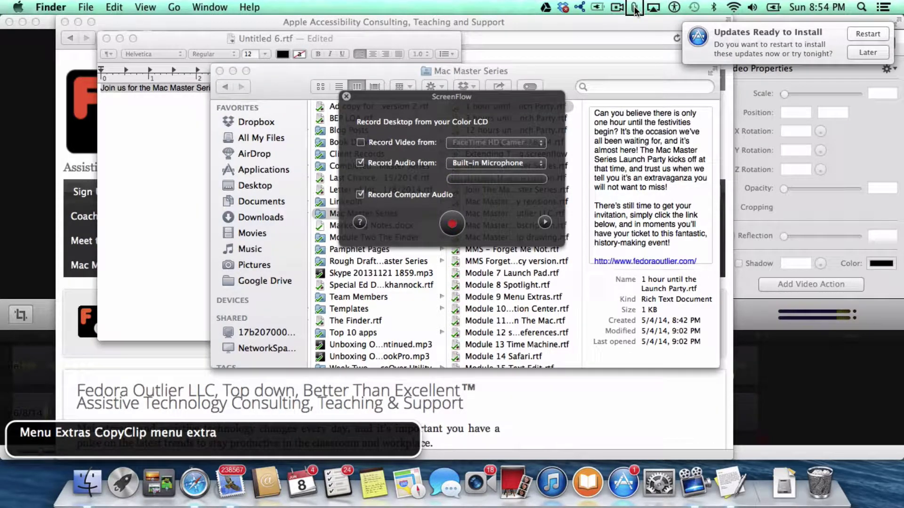
{"action": "left_click", "coordinate": [634, 9]}
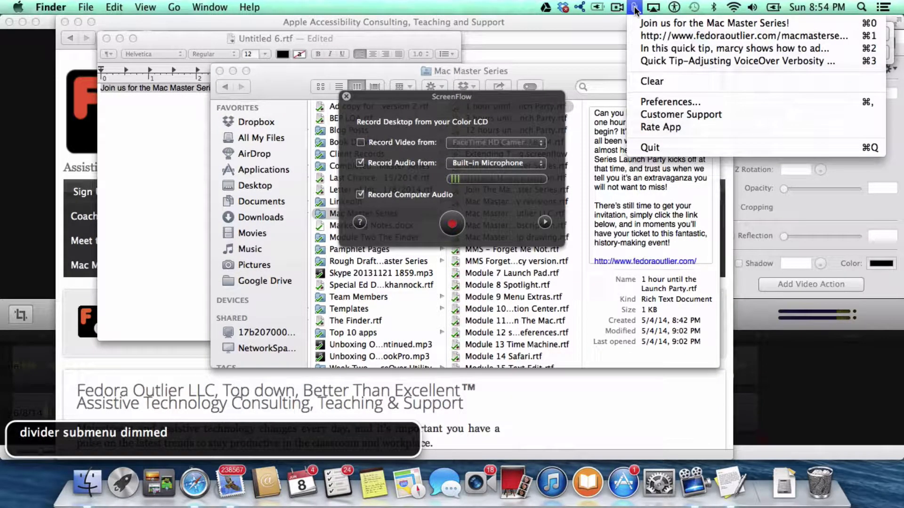
{"action": "key", "text": "Down"}
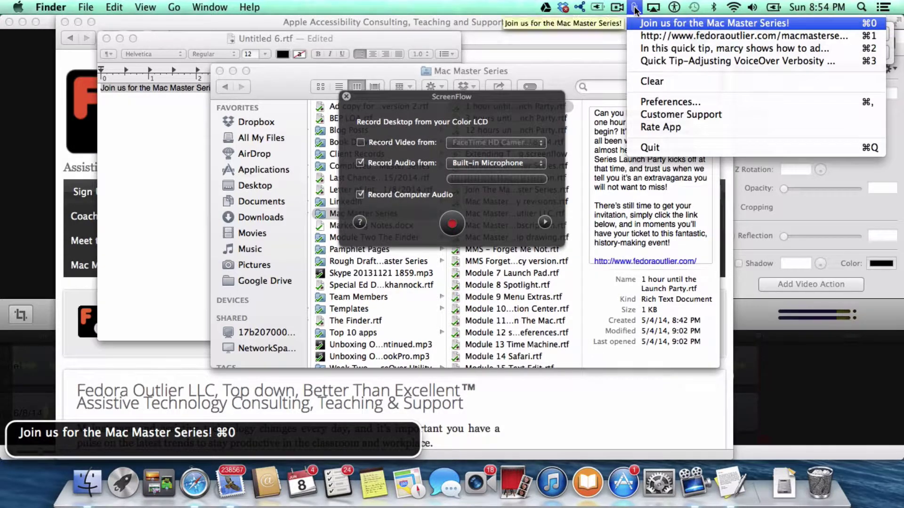
{"action": "key", "text": "Down"}
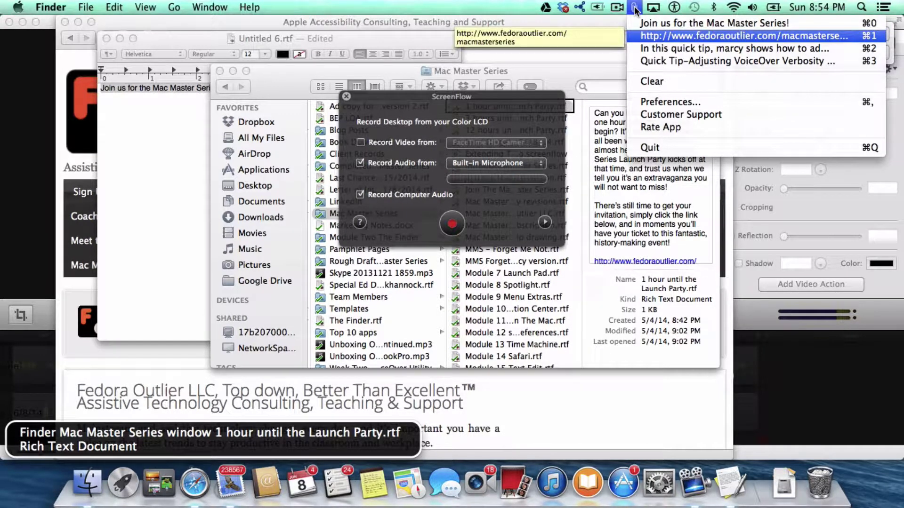
{"action": "key", "text": "Return"}
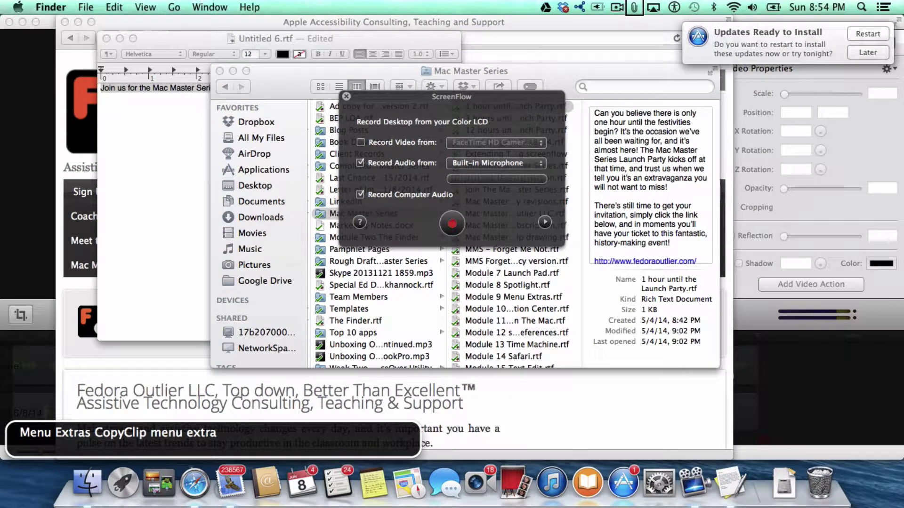
{"action": "key", "text": "ctrl+alt+space"}
{"action": "key", "text": "Down"}
{"action": "key", "text": "Down"}
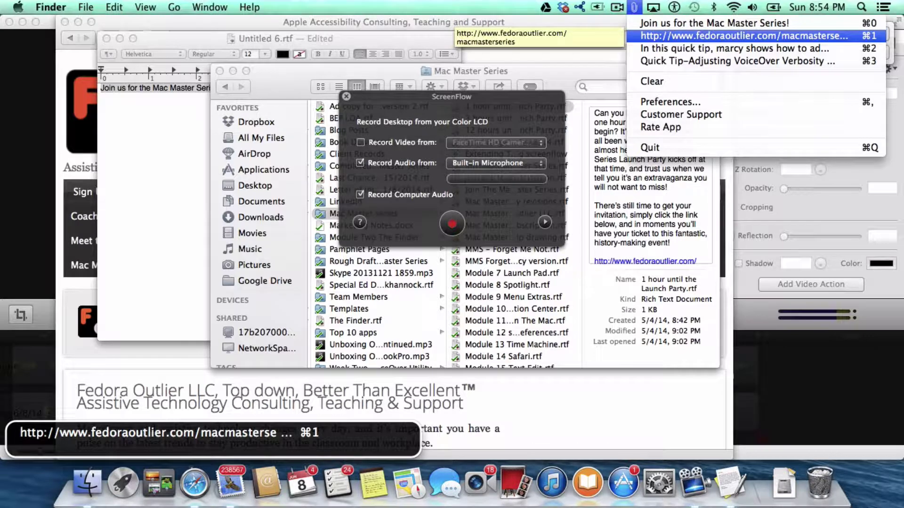
{"action": "key", "text": "Return"}
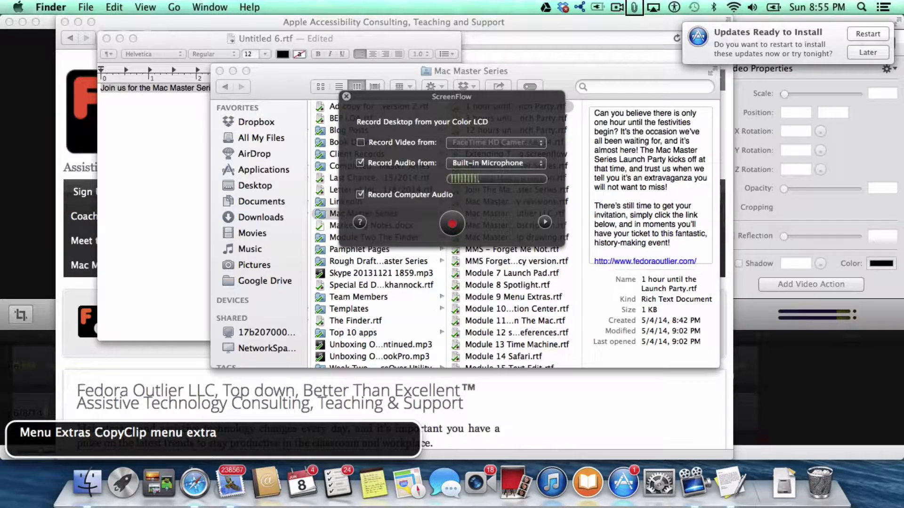
{"action": "key", "text": "super+Tab"}
{"action": "key", "text": "super+Tab"}
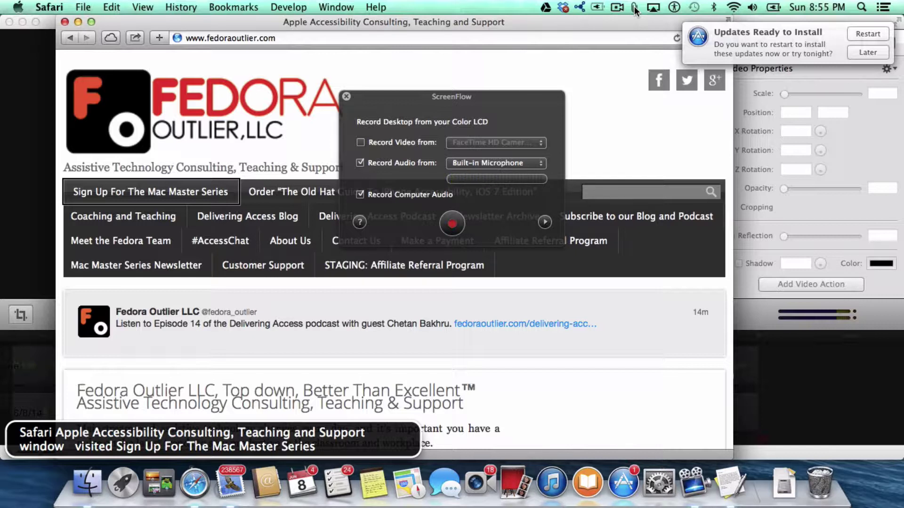
{"action": "key", "text": "super+l"}
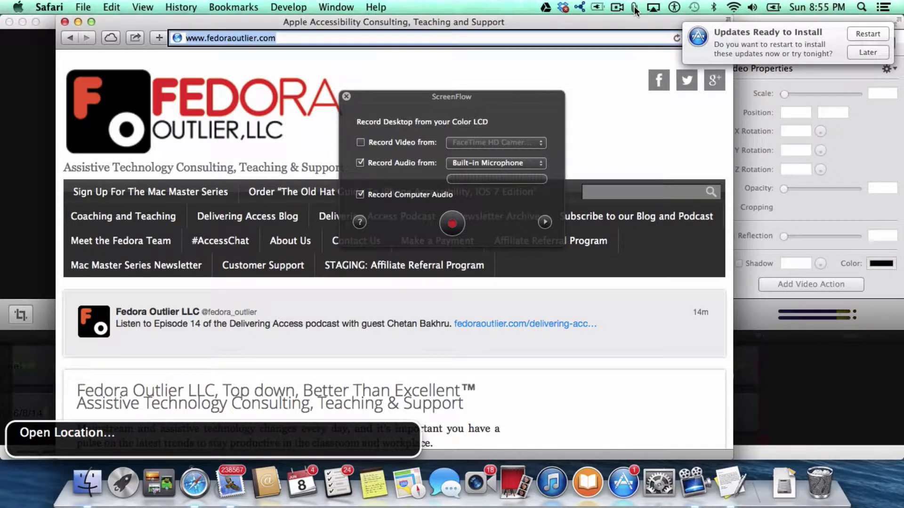
{"action": "key", "text": "BackSpace"}
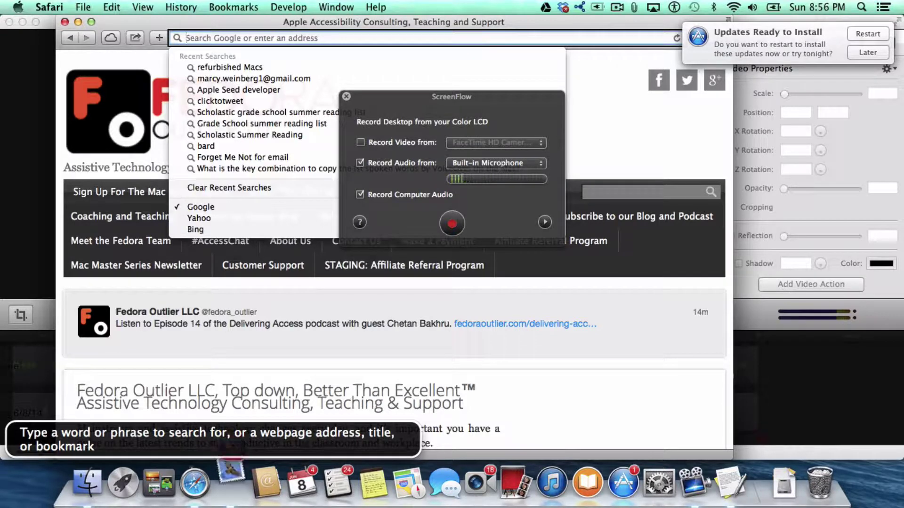
{"action": "type", "text": "macmasterseries"}
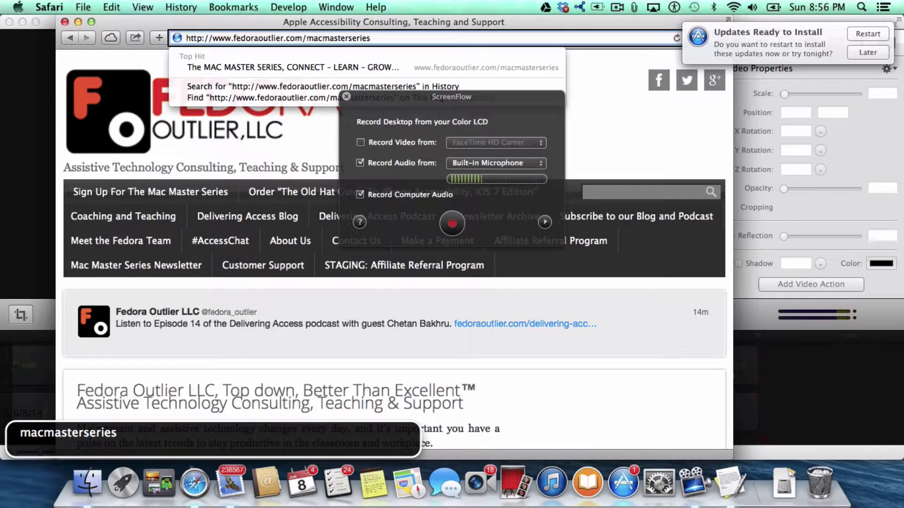
{"action": "key", "text": "shift+Tab"}
{"action": "key", "text": "Tab"}
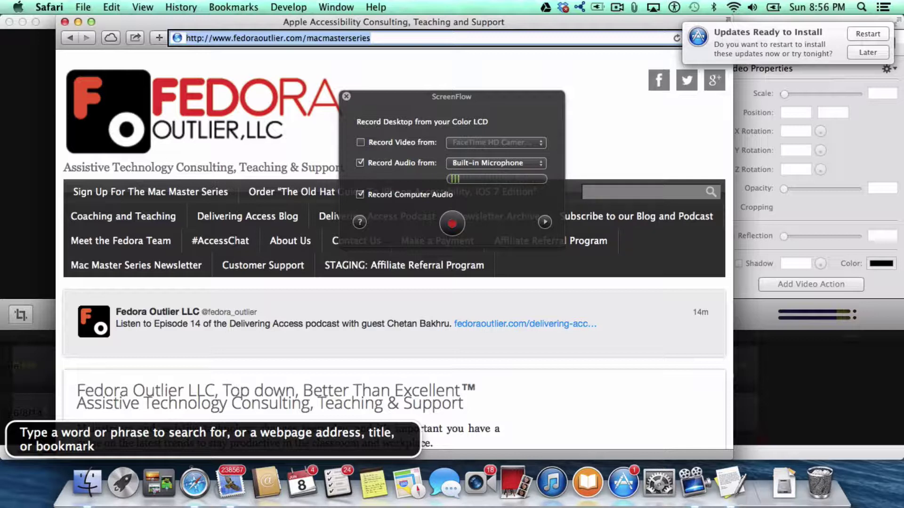
- Load the Mac Master Series page and read through Home, the heading, and the Sign Up and FAQ links
{"action": "key", "text": "Return"}
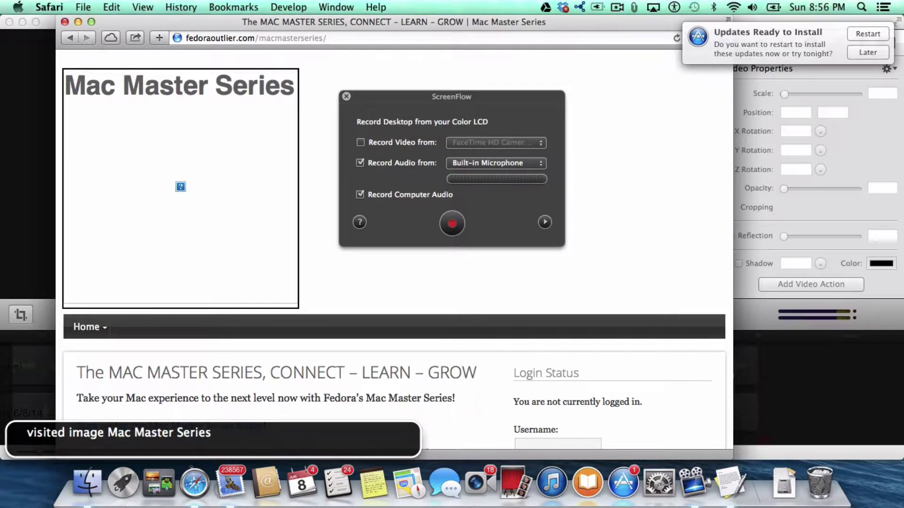
{"action": "key", "text": "ctrl+alt+Right"}
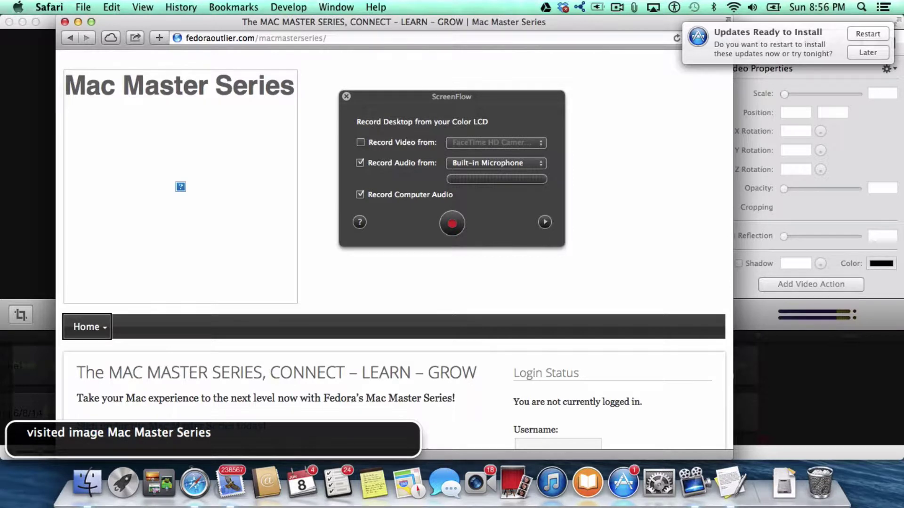
{"action": "key", "text": "ctrl+alt+Right"}
{"action": "key", "text": "ctrl+alt+Right"}
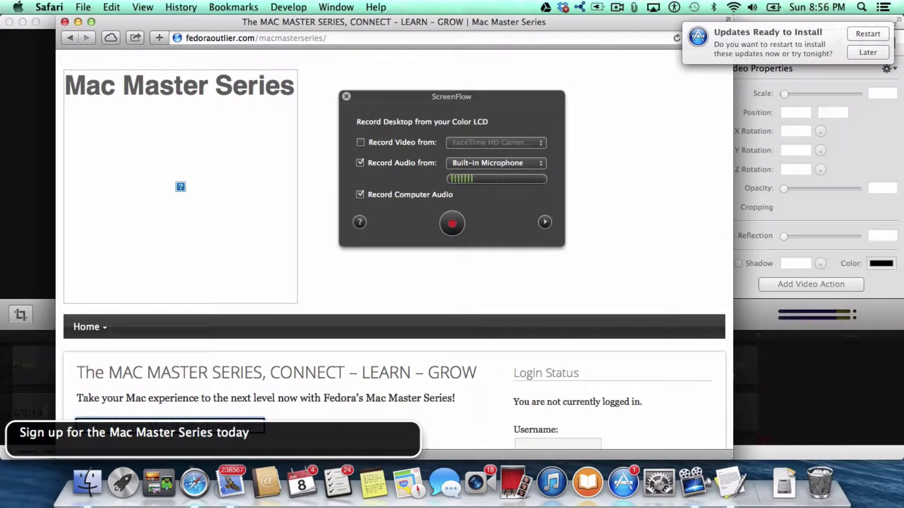
{"action": "key", "text": "Tab"}
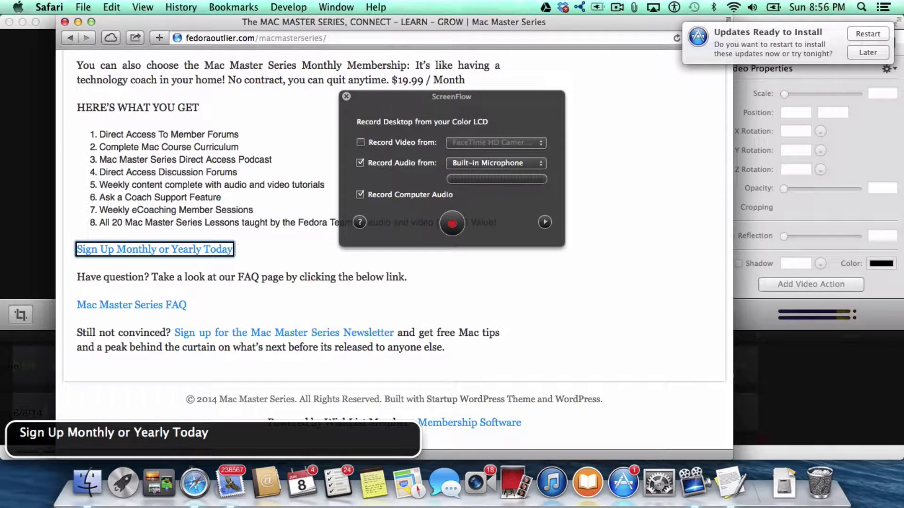
{"action": "key", "text": "Tab"}
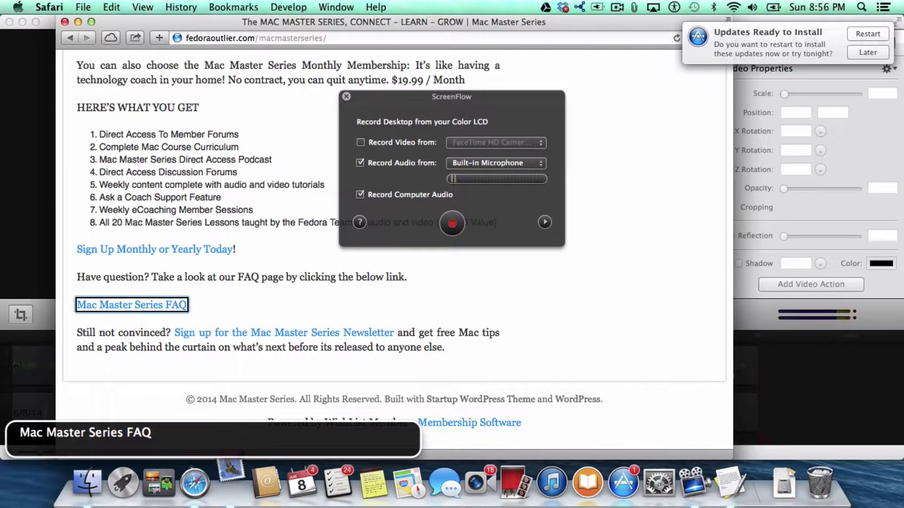
{"action": "key", "text": "super+Tab"}
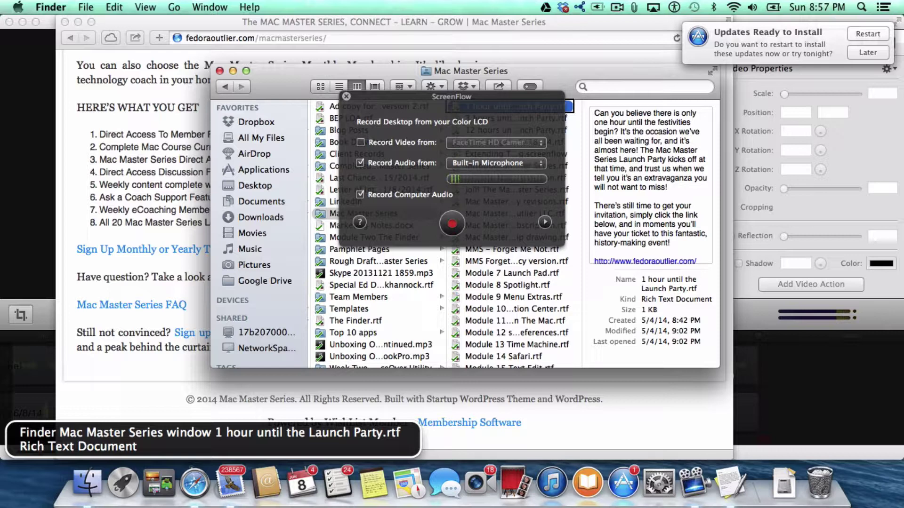
- Open the CopyClip menu extra and step past the first clipping and the saved URL to Clear
{"action": "key", "text": "ctrl+alt+m"}
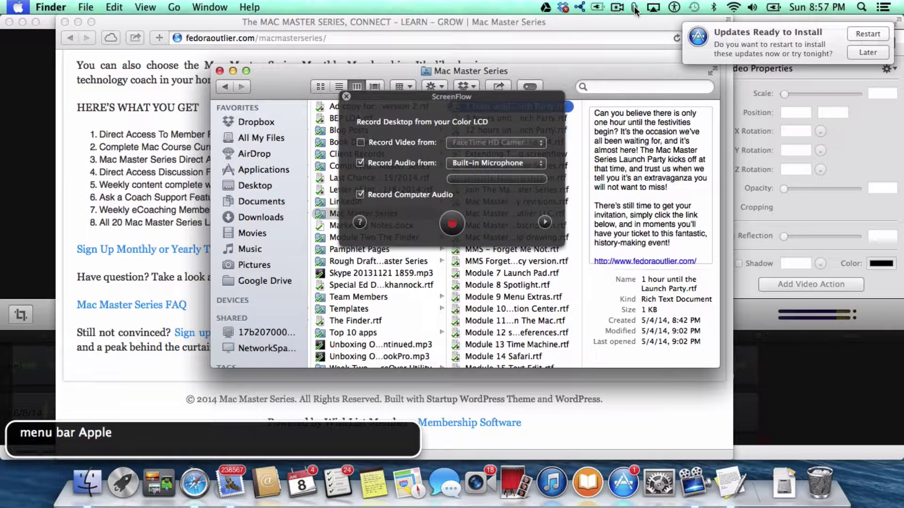
{"action": "key", "text": "ctrl+alt+m"}
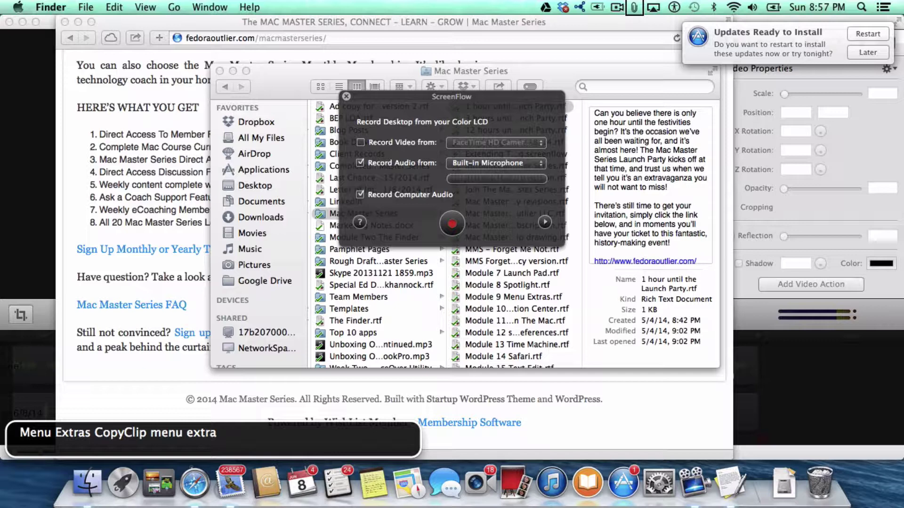
{"action": "key", "text": "ctrl+alt+space"}
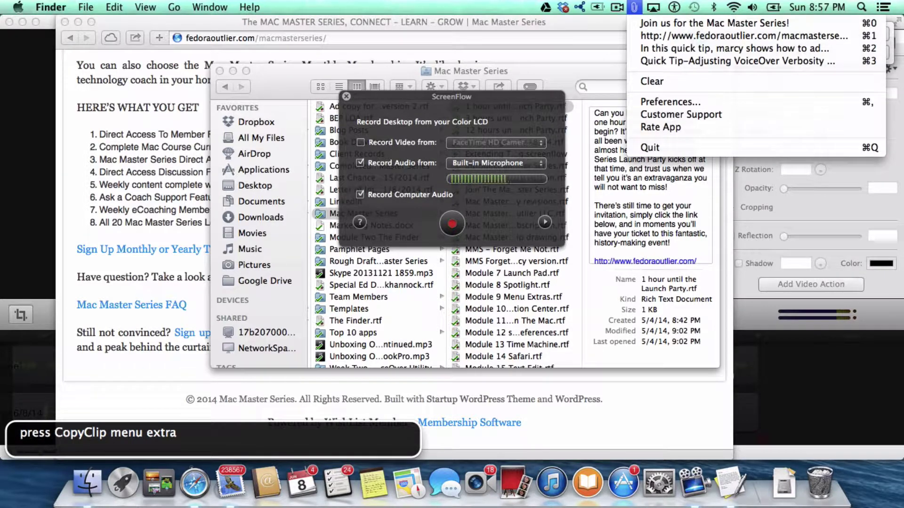
{"action": "key", "text": "Down"}
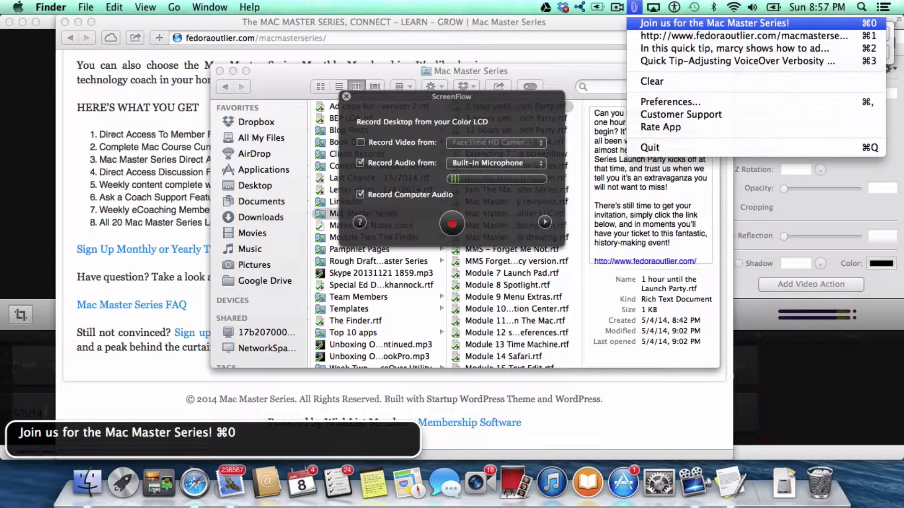
{"action": "key", "text": "Down"}
{"action": "key", "text": "Down"}
{"action": "key", "text": "Down"}
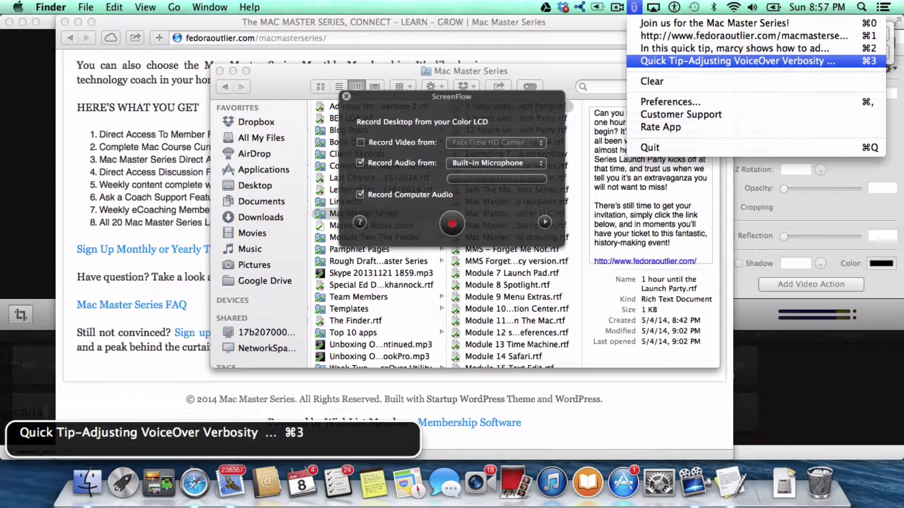
{"action": "key", "text": "Down"}
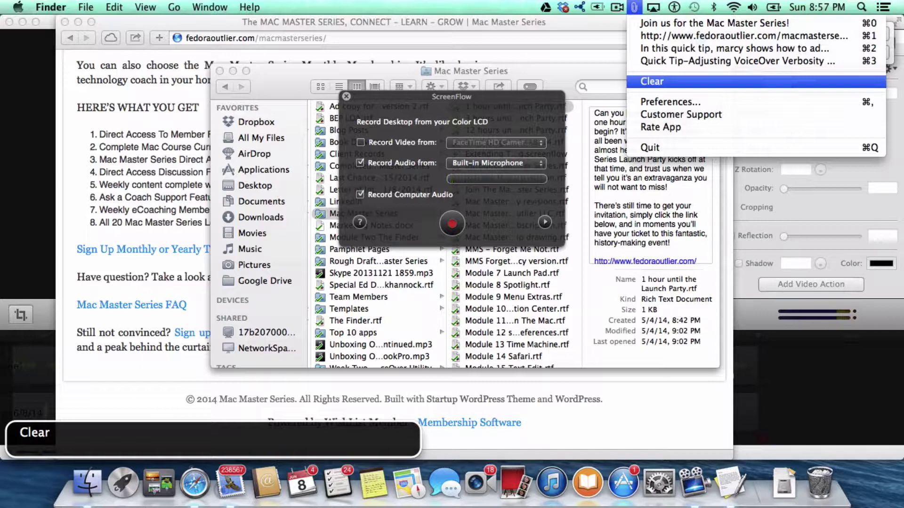
- Choose Clear, reach the Clear Clippings alert through the Window Chooser, and press its Clear button
{"action": "key", "text": "Return"}
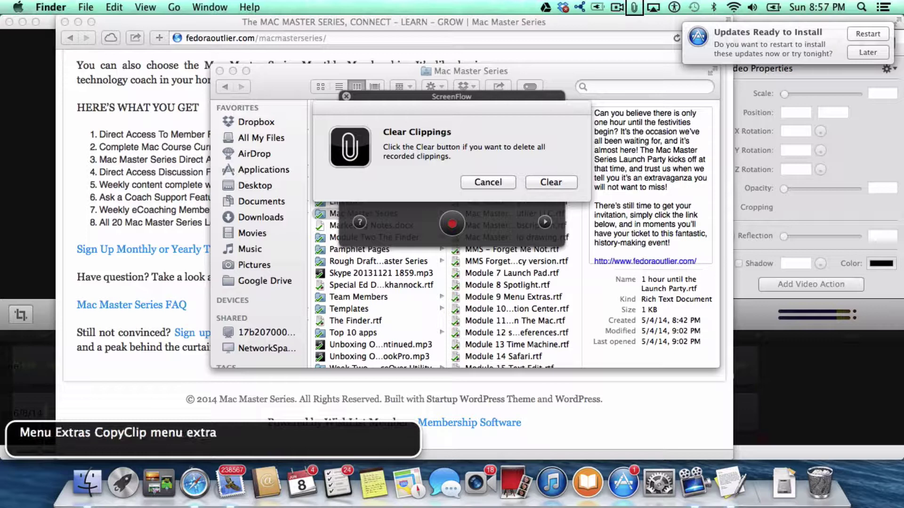
{"action": "key", "text": "ctrl+alt+F2"}
{"action": "key", "text": "ctrl+alt+F2"}
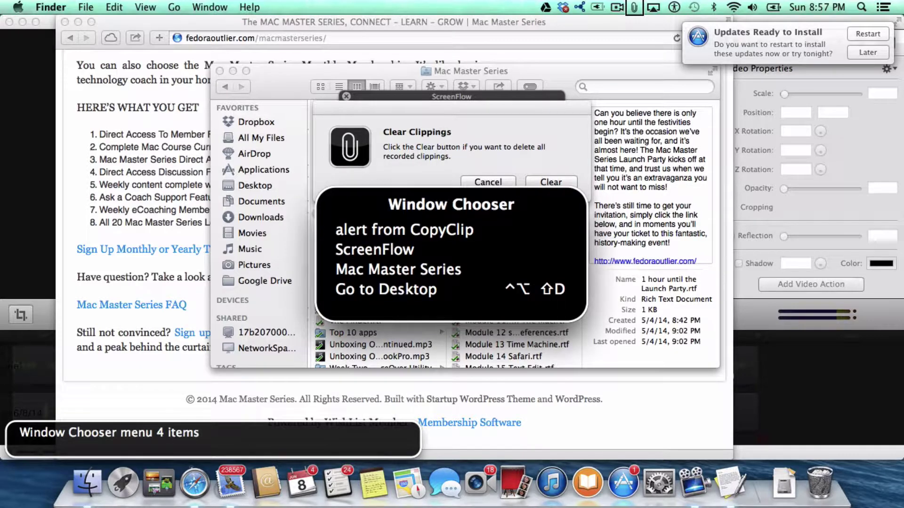
{"action": "key", "text": "Down"}
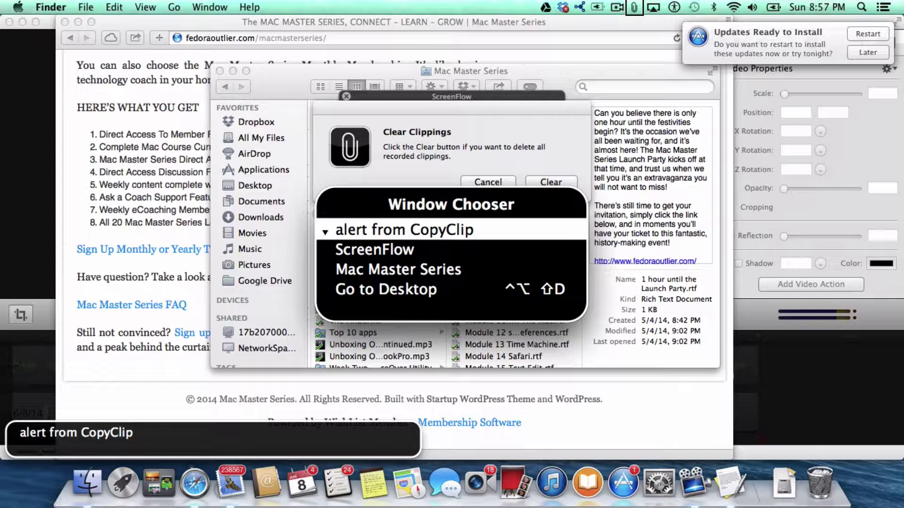
{"action": "key", "text": "Return"}
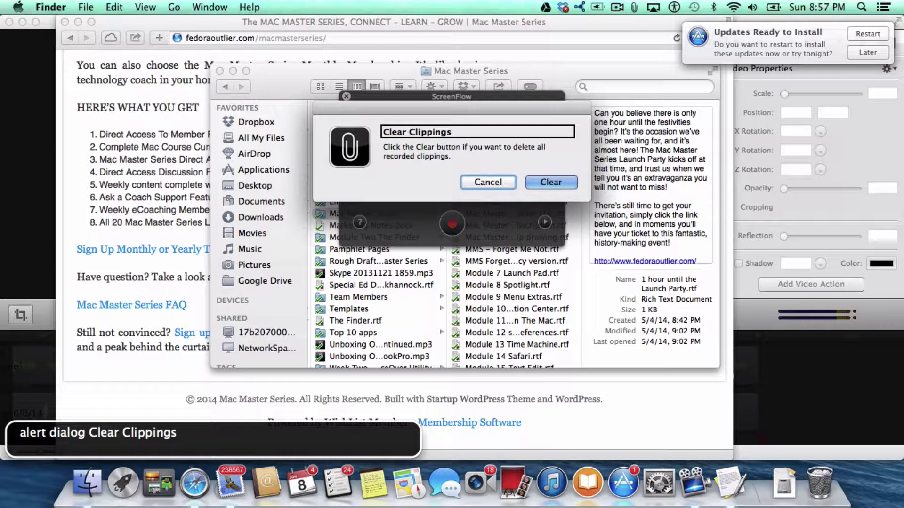
{"action": "key", "text": "ctrl+alt+Right"}
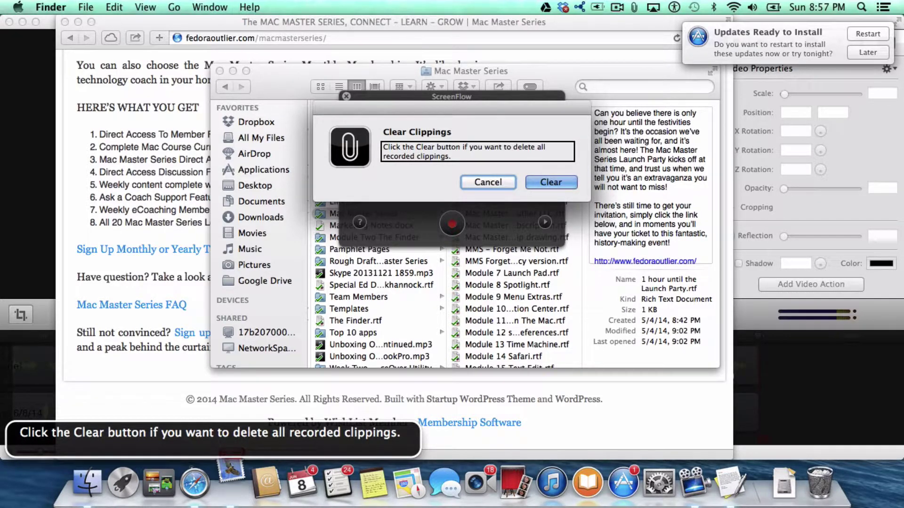
{"action": "key", "text": "ctrl+alt+Right"}
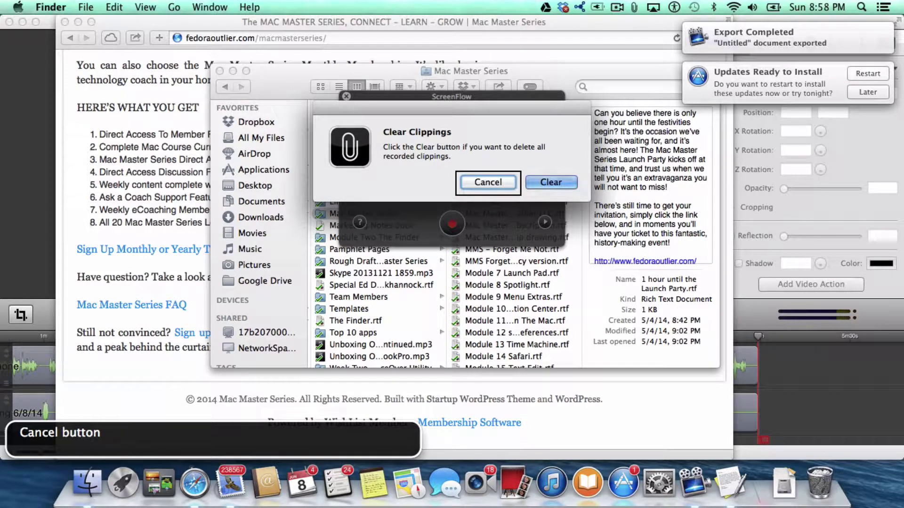
{"action": "key", "text": "ctrl+alt+Right"}
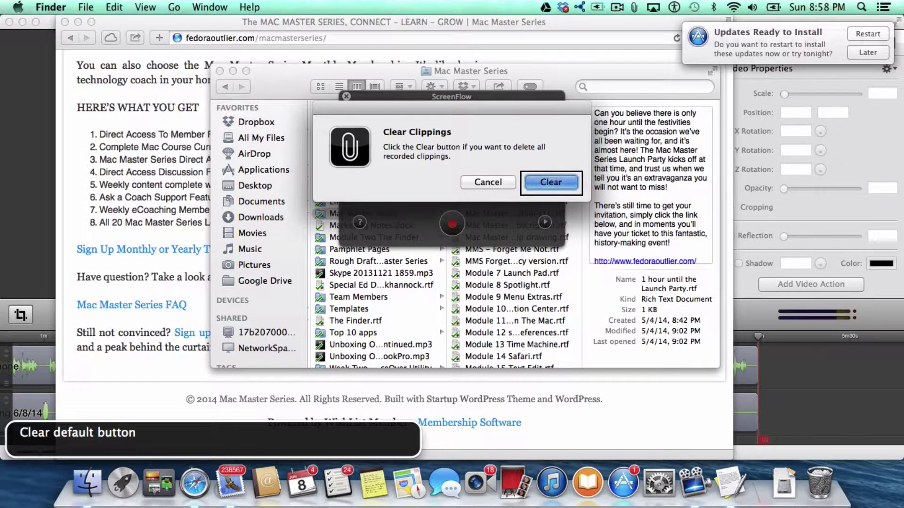
{"action": "key", "text": "ctrl+alt+space"}
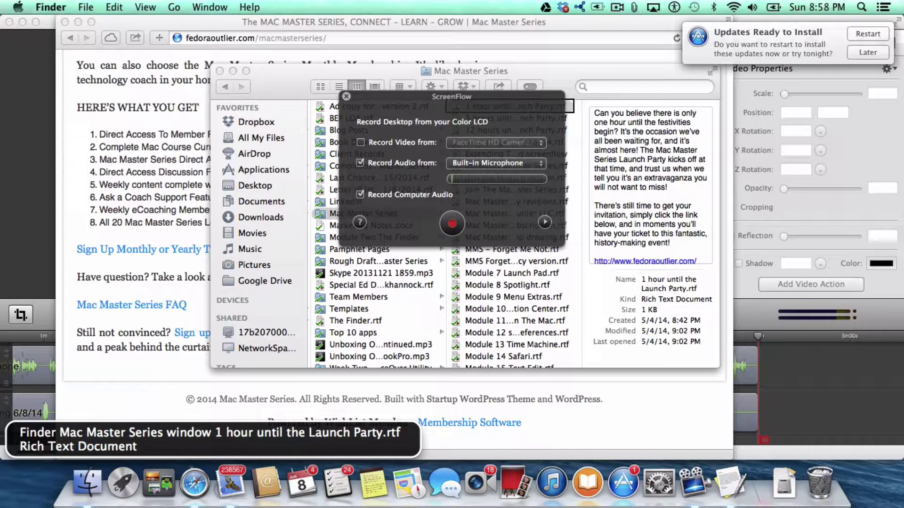
{"action": "key", "text": "ctrl+alt+m"}
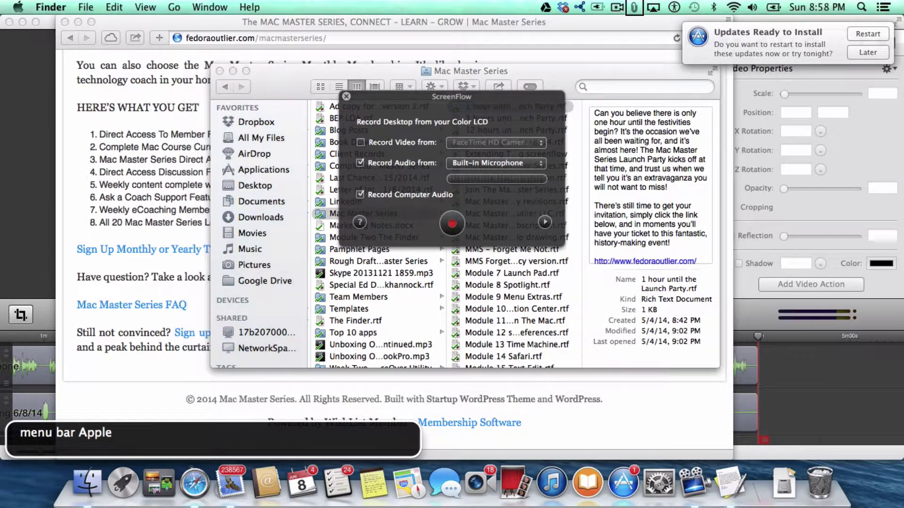
{"action": "key", "text": "ctrl+alt+m"}
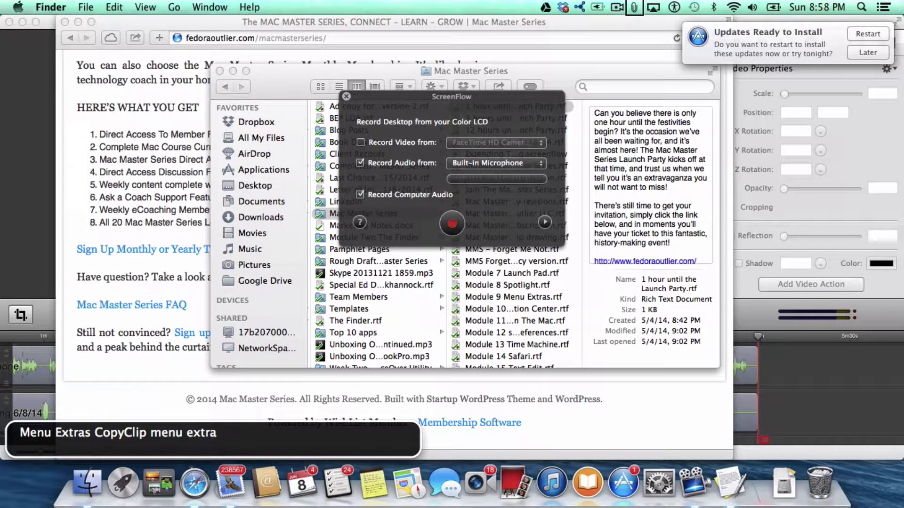
{"action": "key", "text": "ctrl+alt+space"}
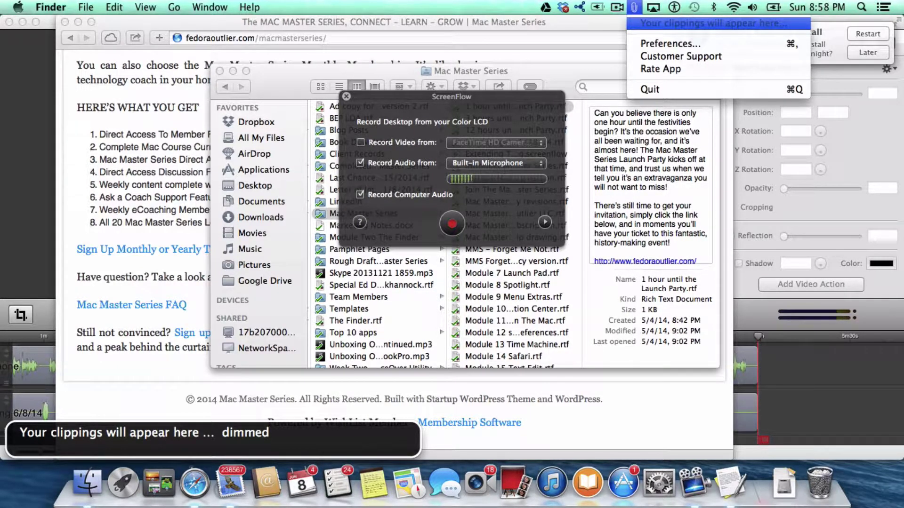
{"action": "key", "text": "Down"}
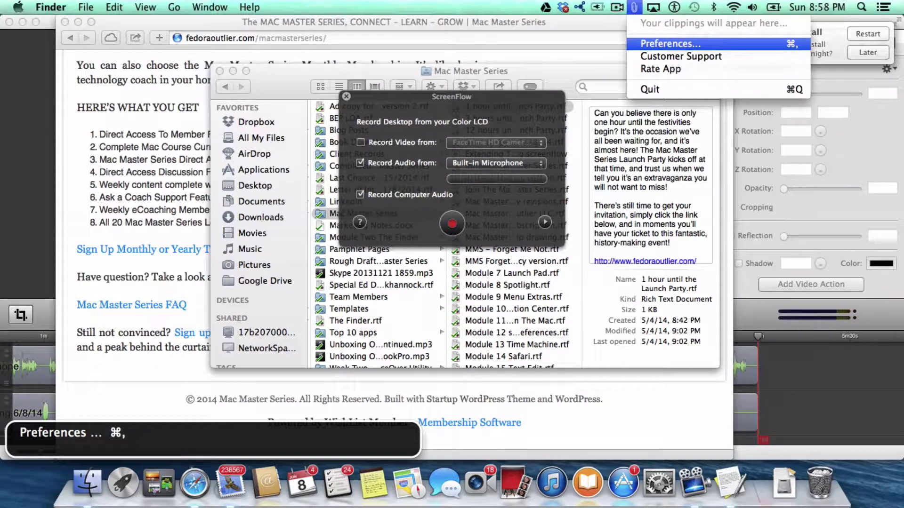
{"action": "key", "text": "Down"}
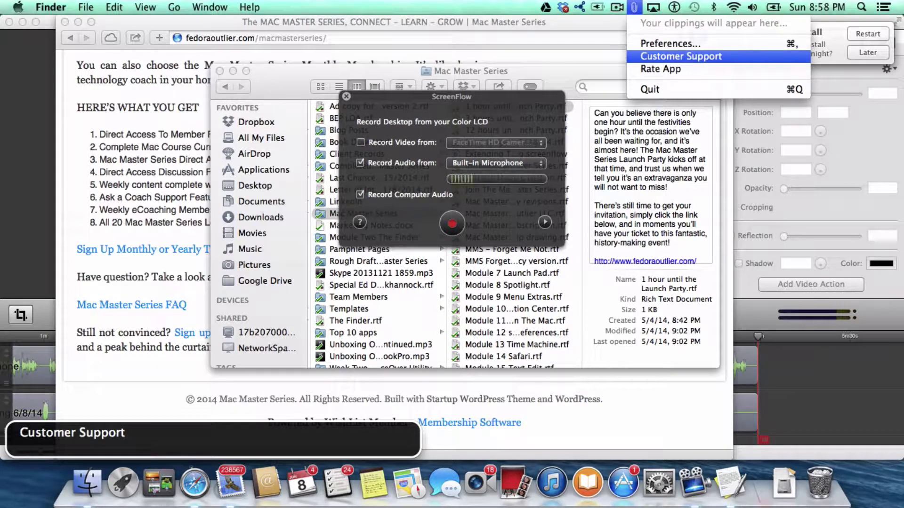
{"action": "key", "text": "Down"}
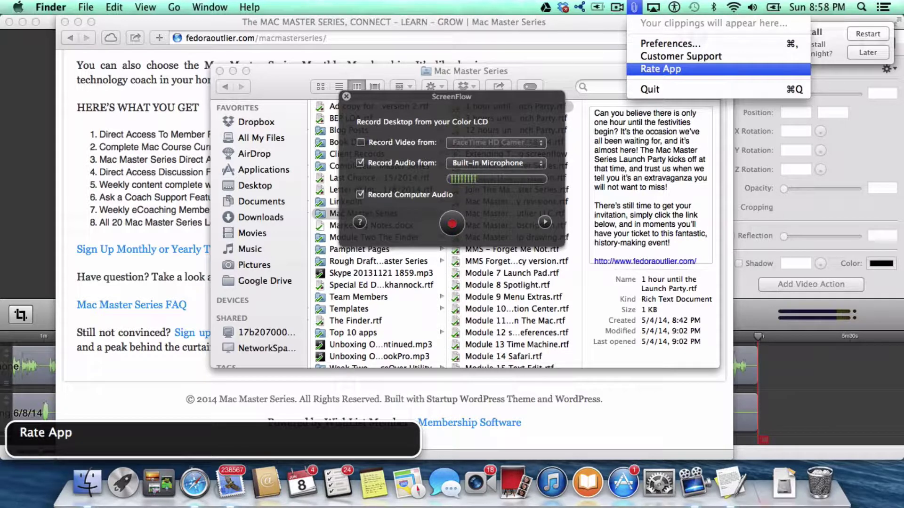
{"action": "key", "text": "Down"}
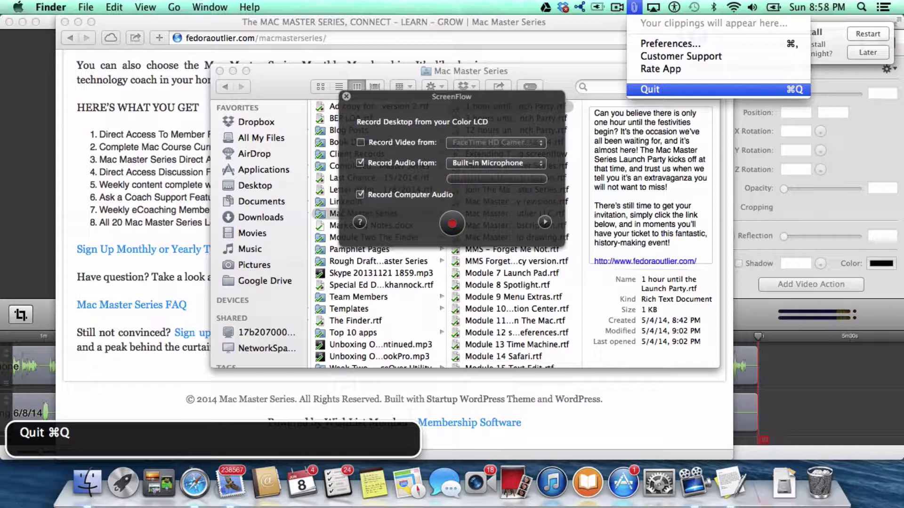
{"action": "key", "text": "Escape"}
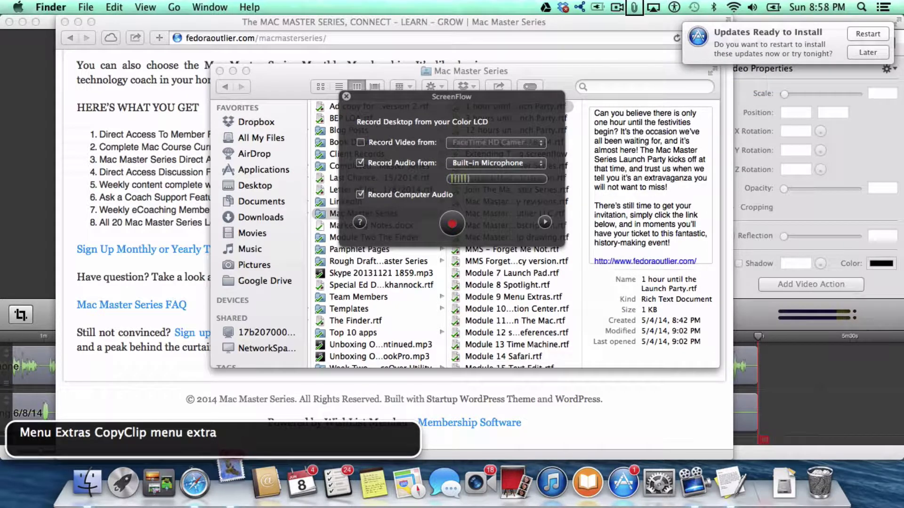
{"action": "key", "text": "Escape"}
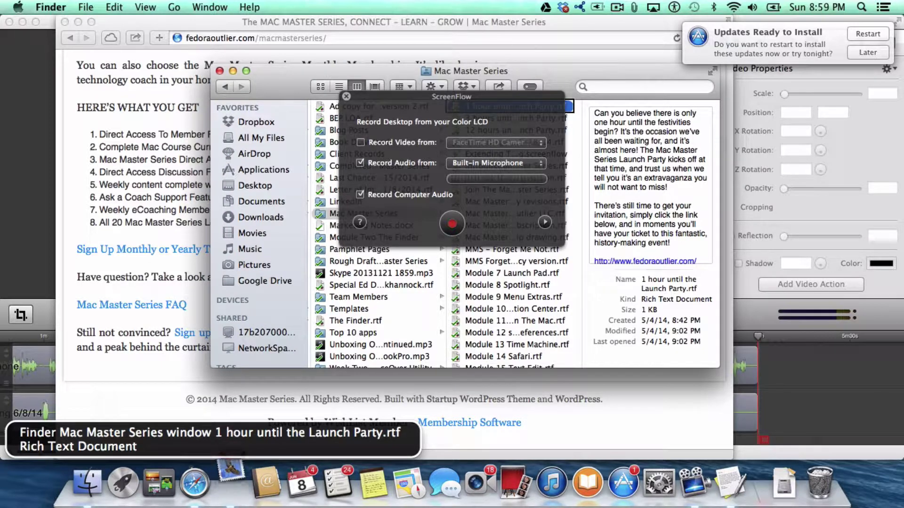